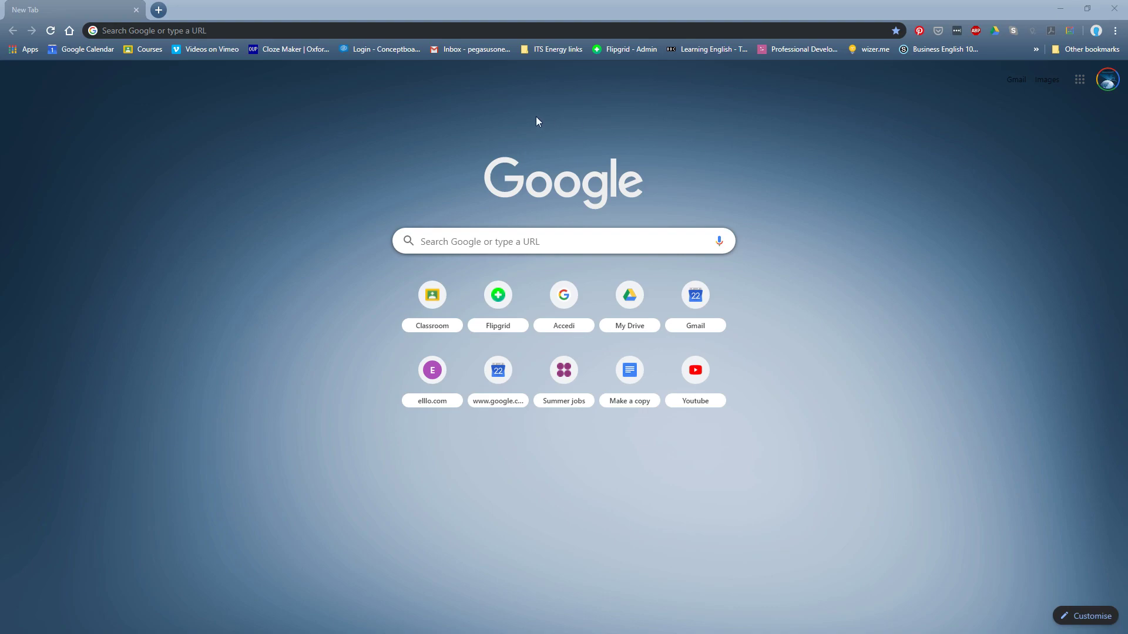
Step: Search Google for 'kahoot register'
left_click(306, 26)
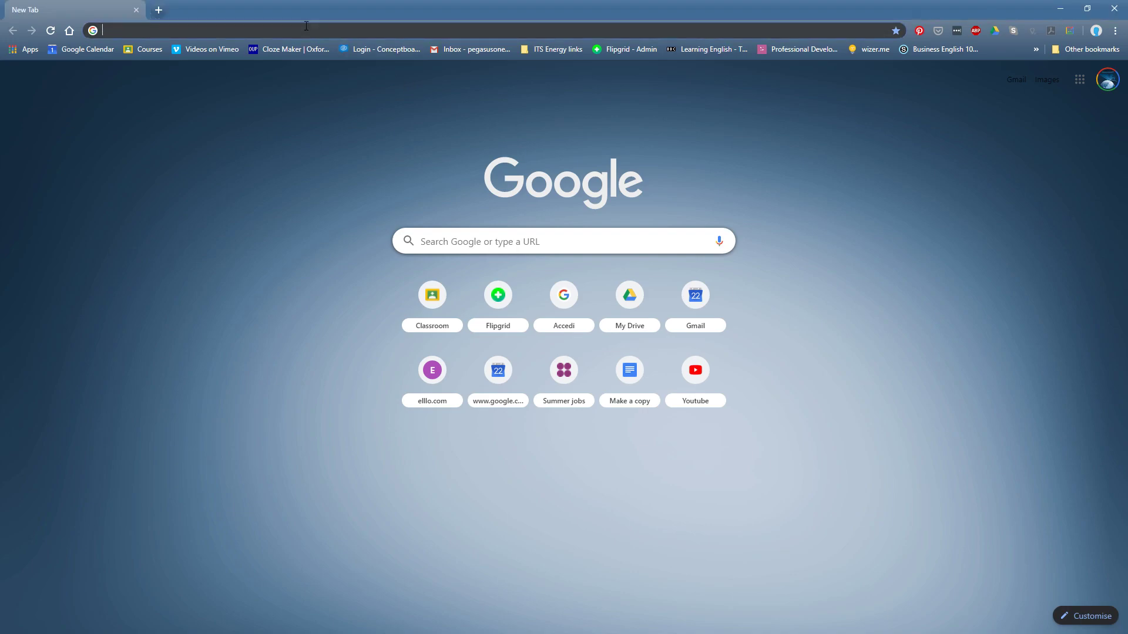
type("ka")
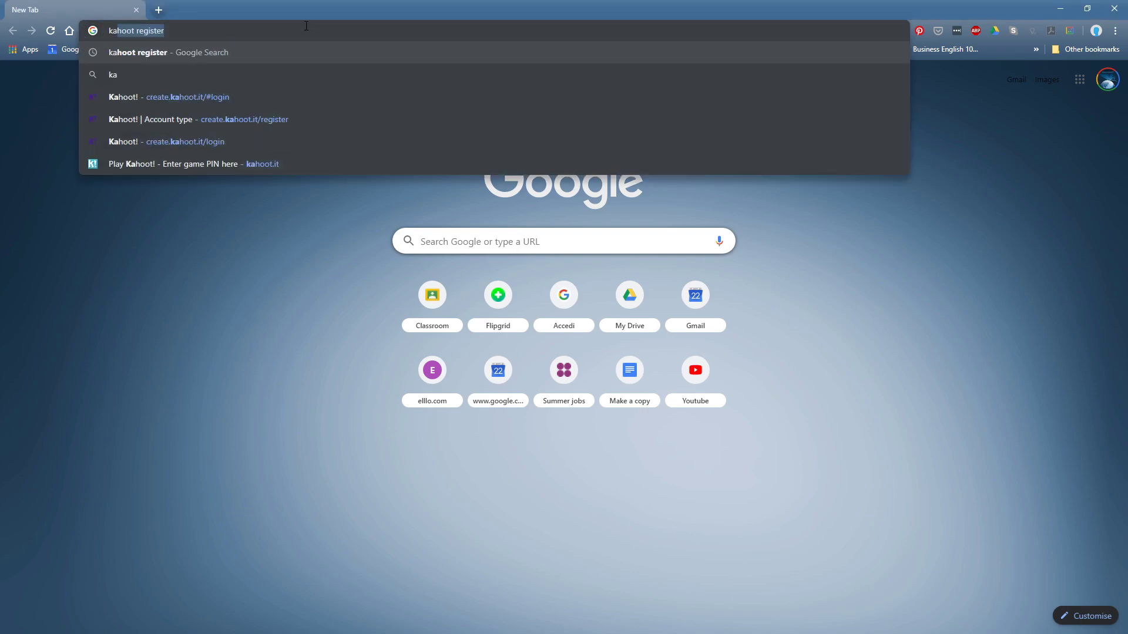
type("hoot register")
key("Return")
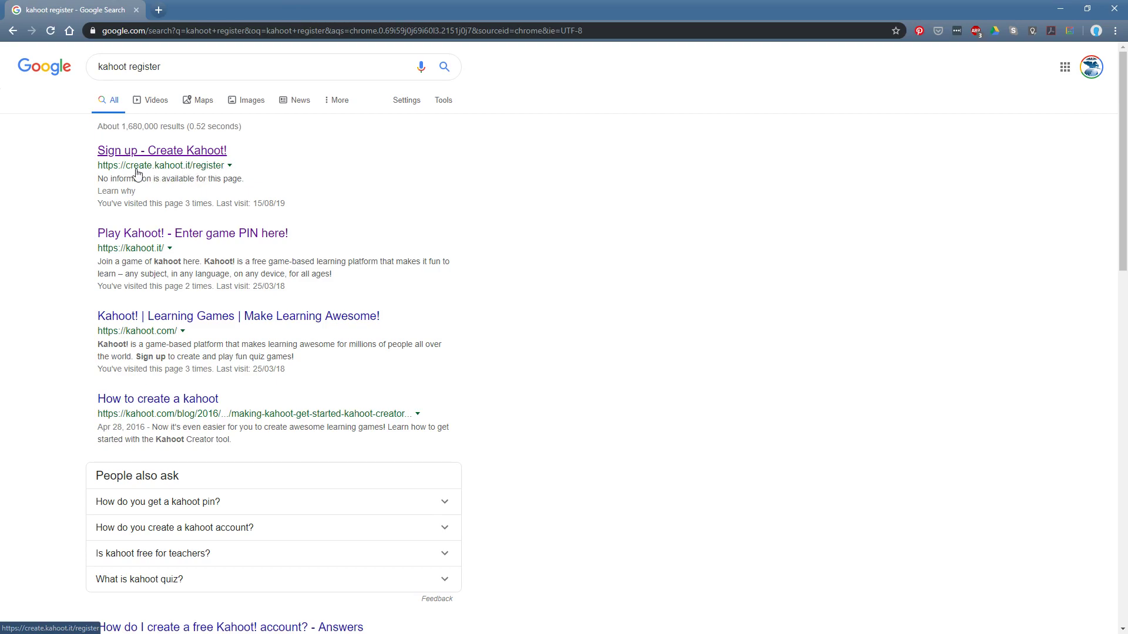
Step: Open the 'Sign up - Create Kahoot!' result and choose the 'As a teacher' account type
left_click(182, 164)
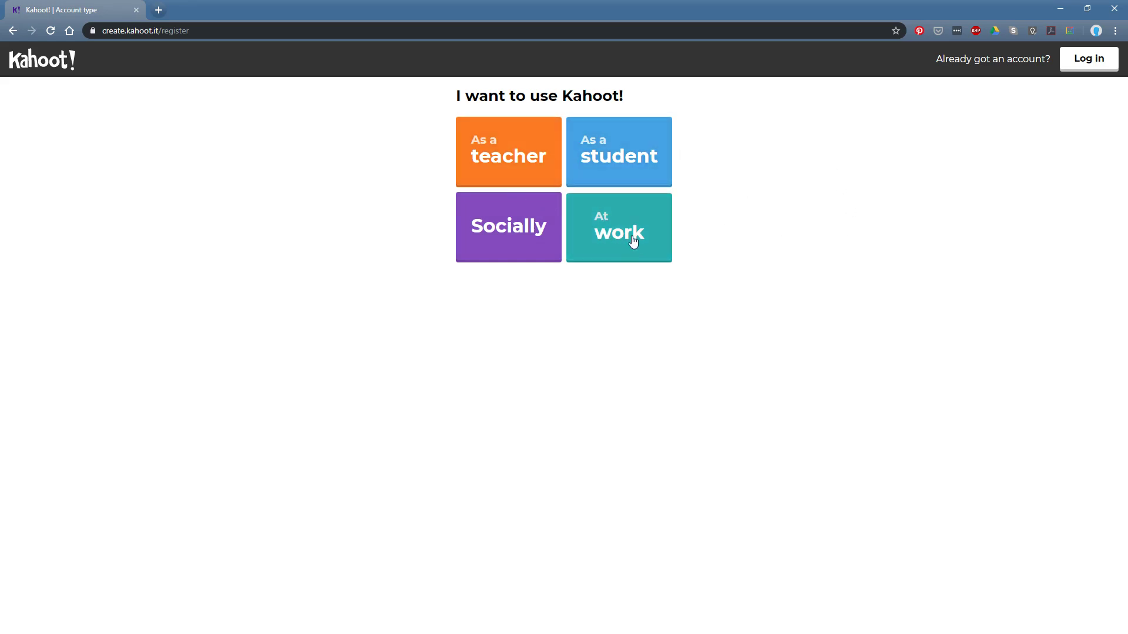
left_click(511, 152)
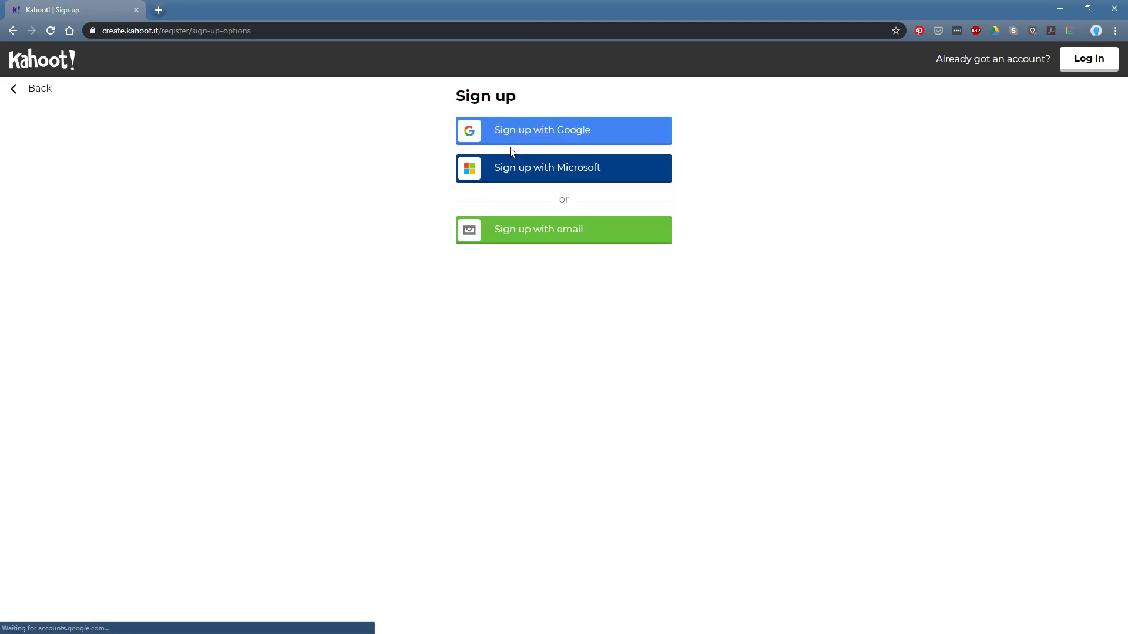
key("ctrl+plus")
key("ctrl+plus")
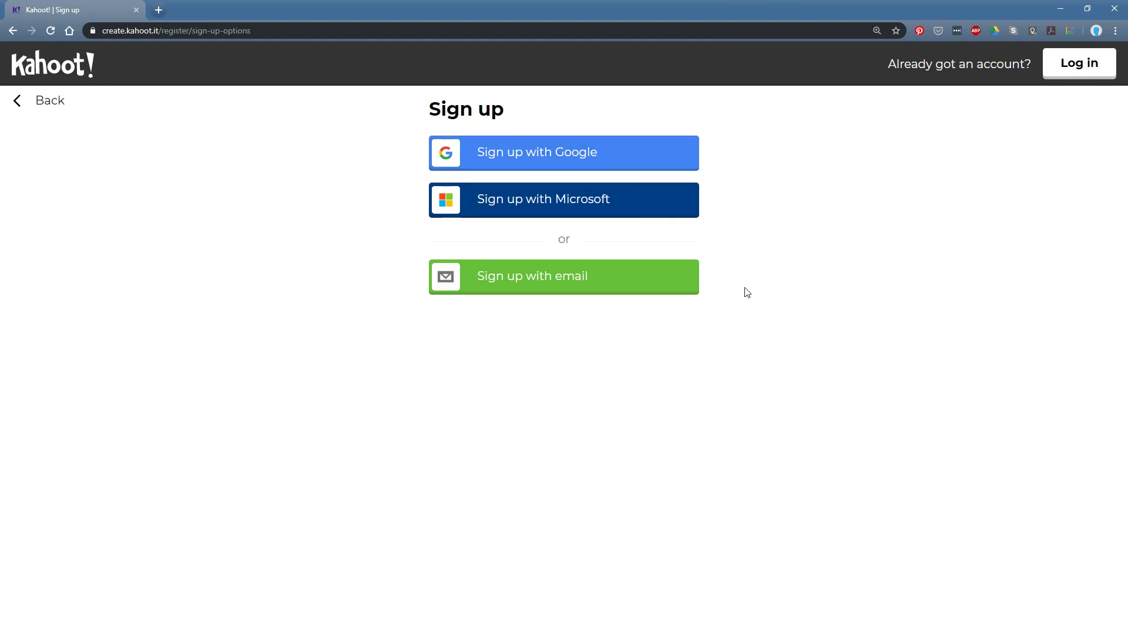
key("ctrl+minus")
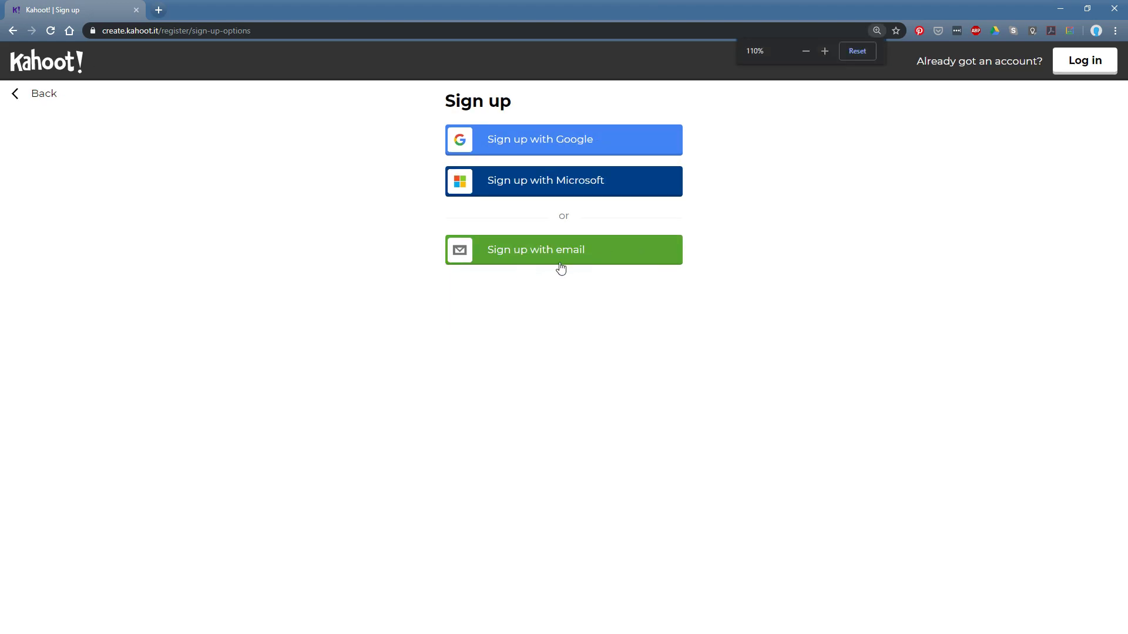
Step: Open the email sign-up form, set the workplace to Higher education and accept the Terms and Conditions
left_click(616, 259)
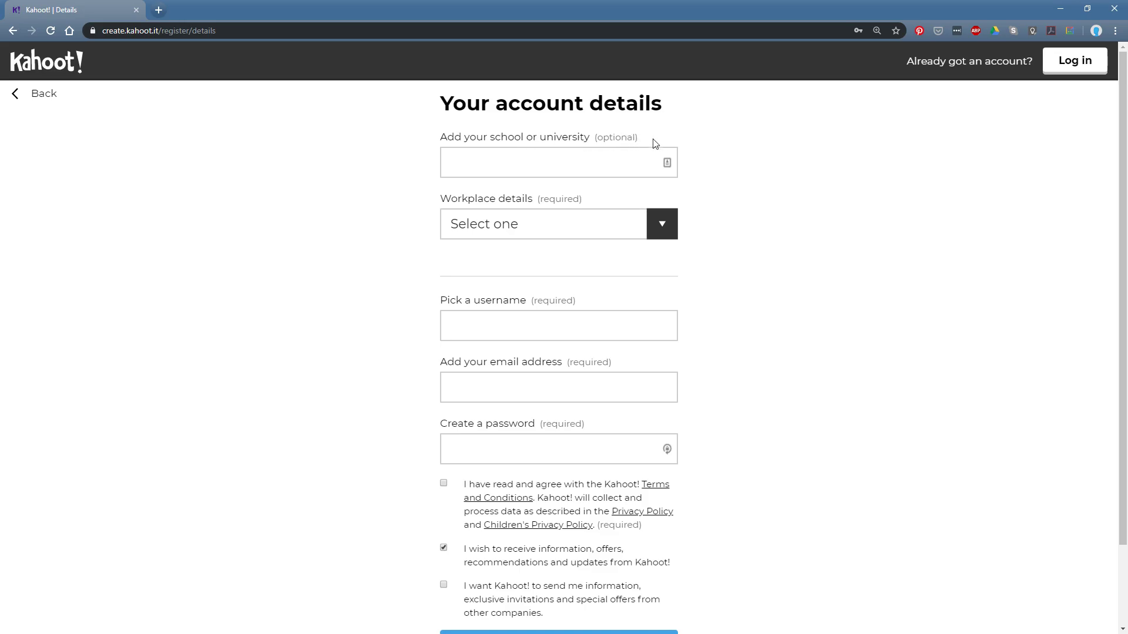
left_click(588, 226)
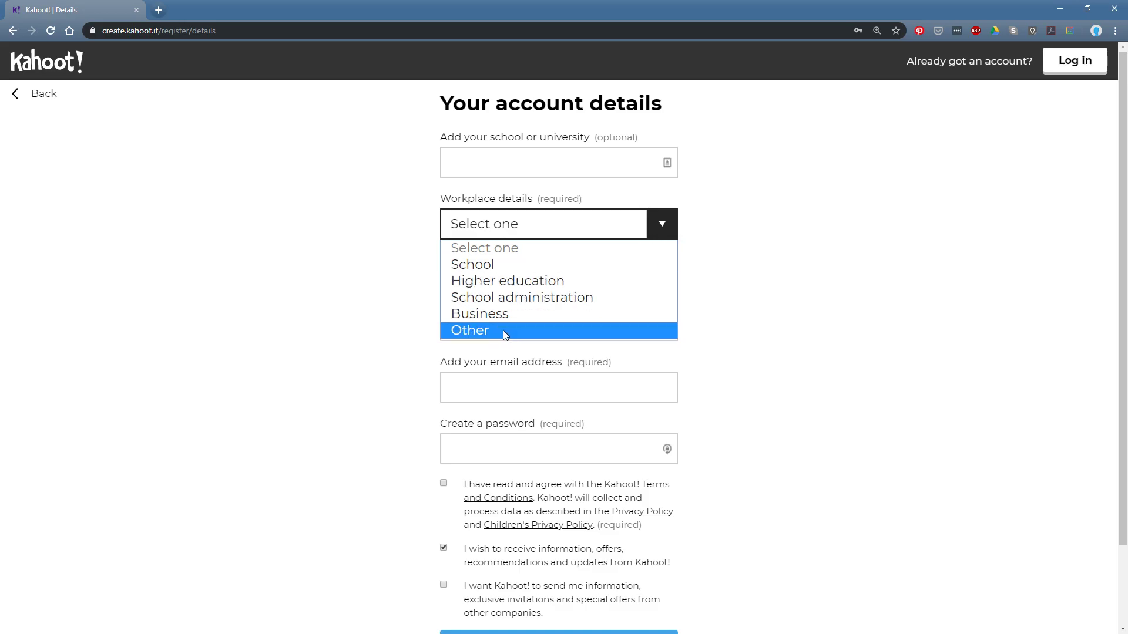
left_click(516, 280)
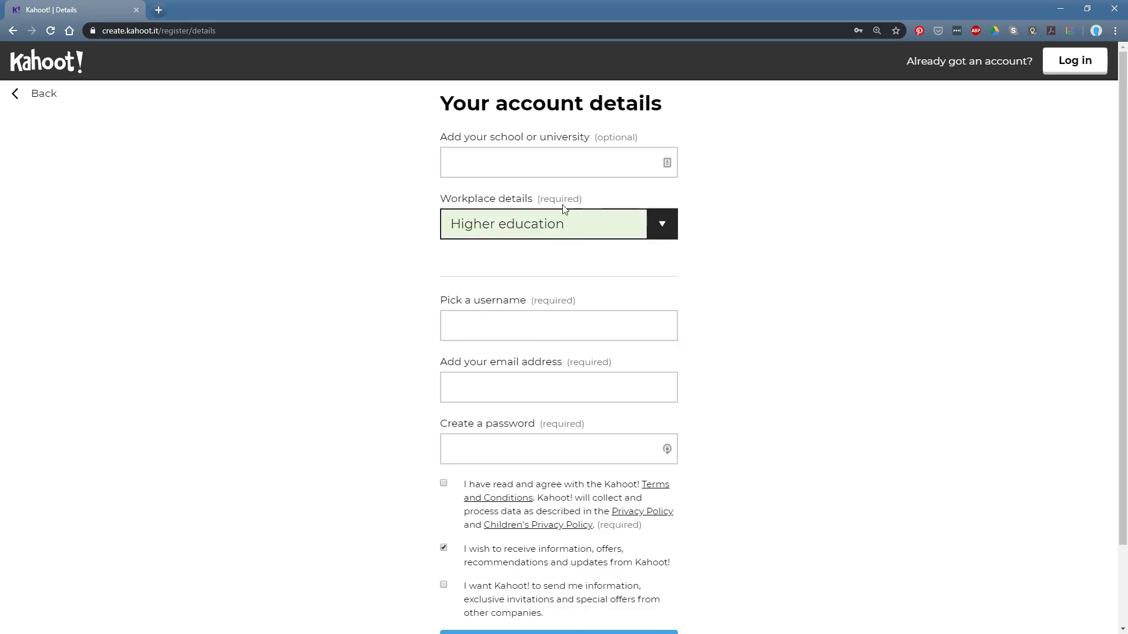
key("ctrl+minus")
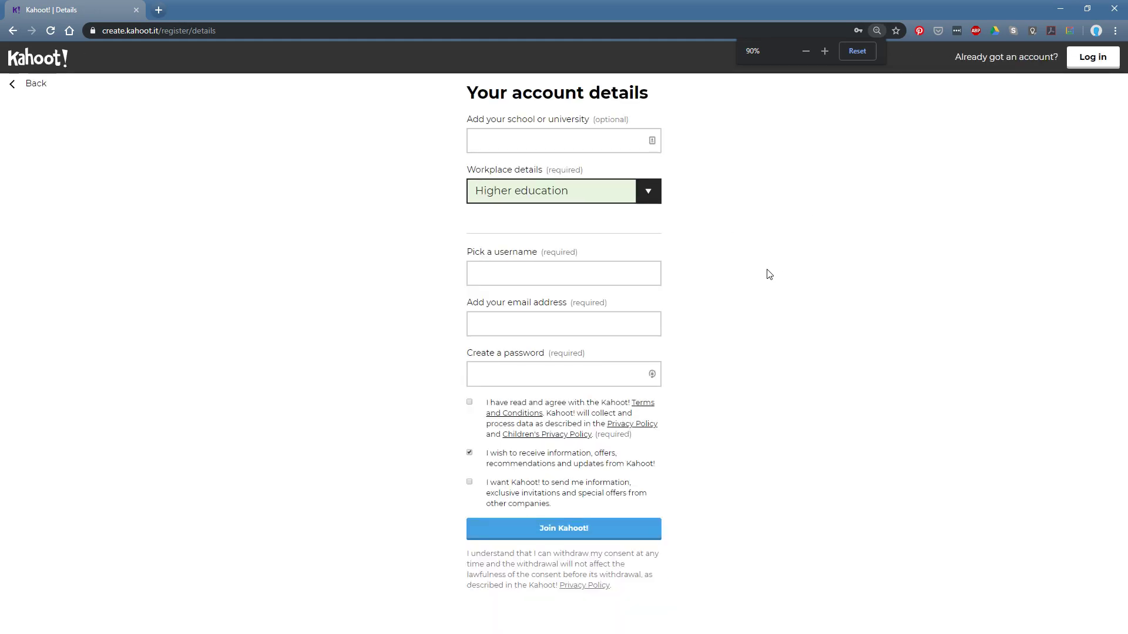
key("ctrl+plus")
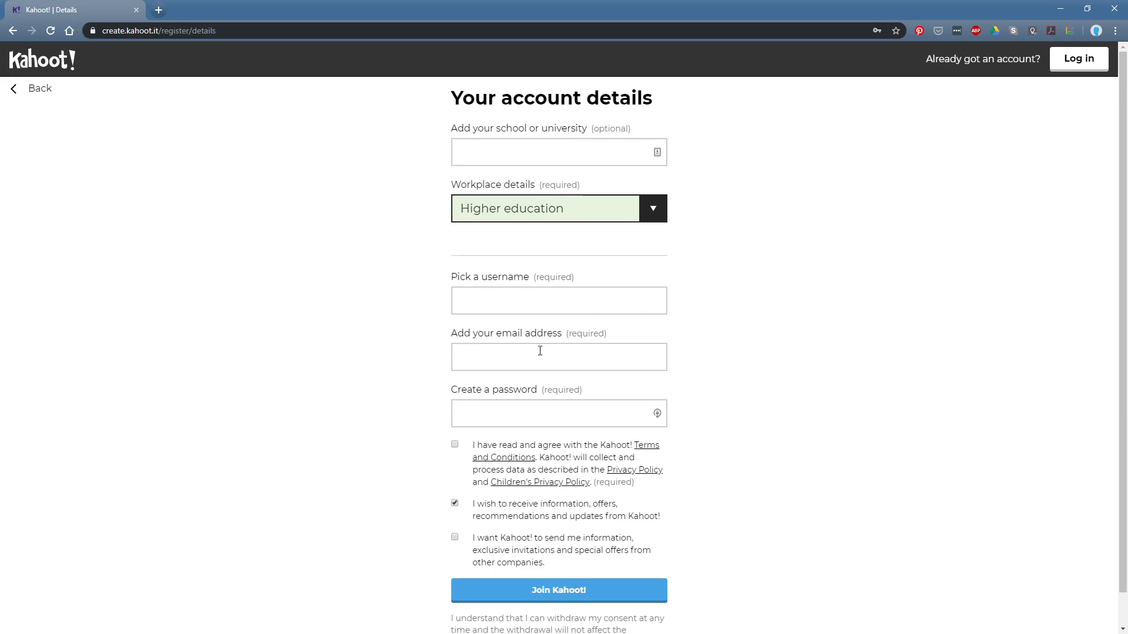
left_click(491, 358)
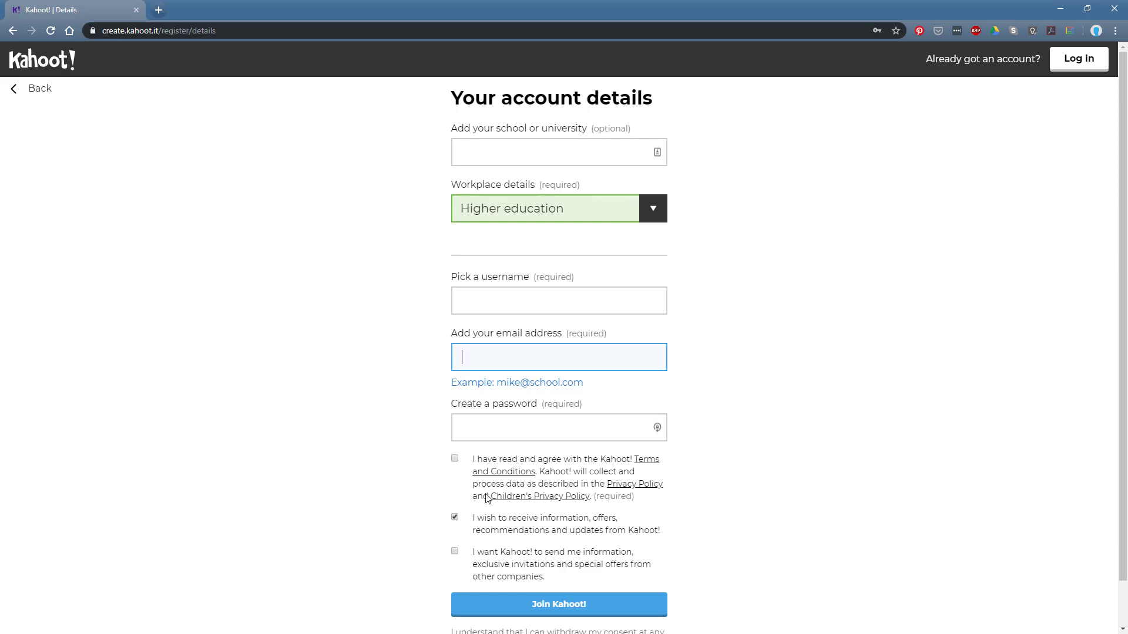
left_click(455, 461)
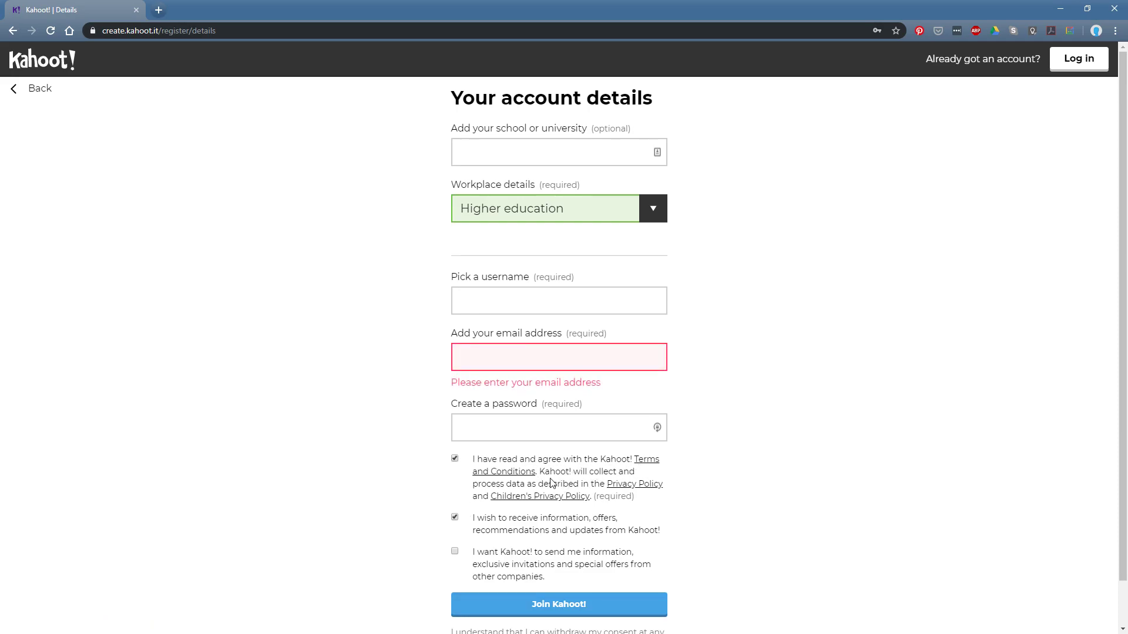
Step: Go back to the sign-up options and choose Sign up with Google instead of email
left_click(39, 89)
key("ctrl+plus")
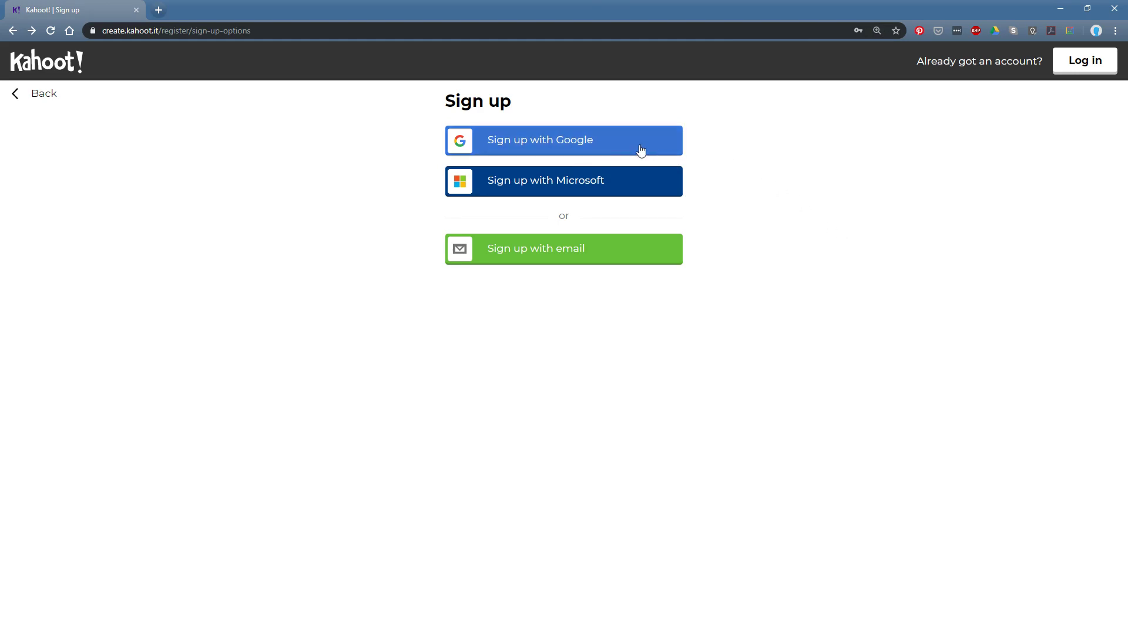
left_click(609, 149)
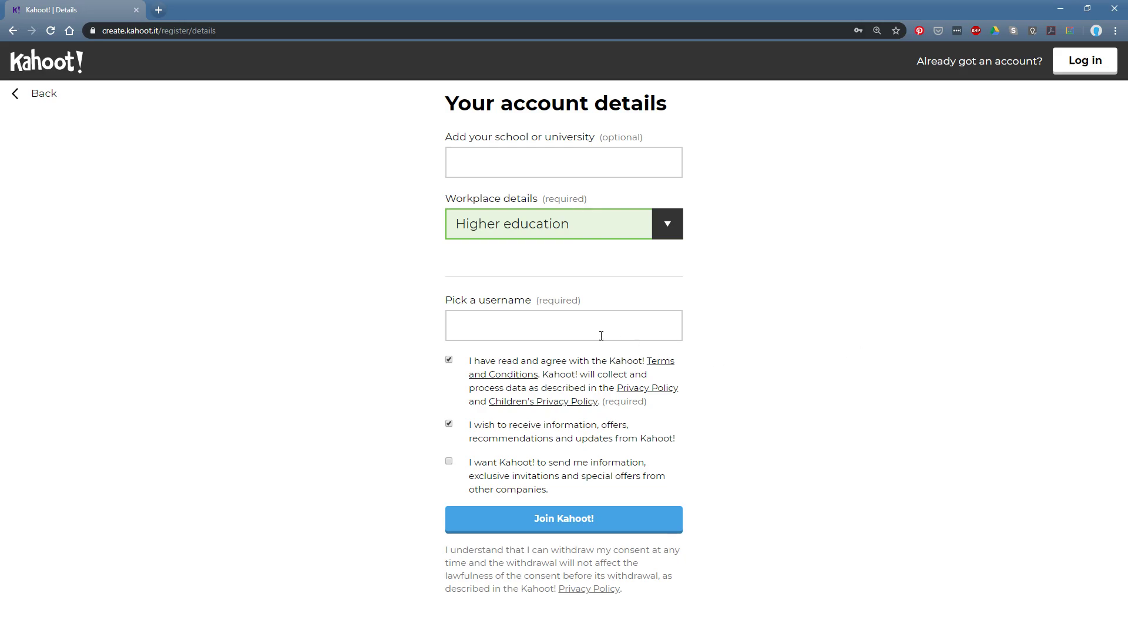
Step: Try username 'pegasus_one', take a generated available username, and submit with Join Kahoot!
left_click(489, 324)
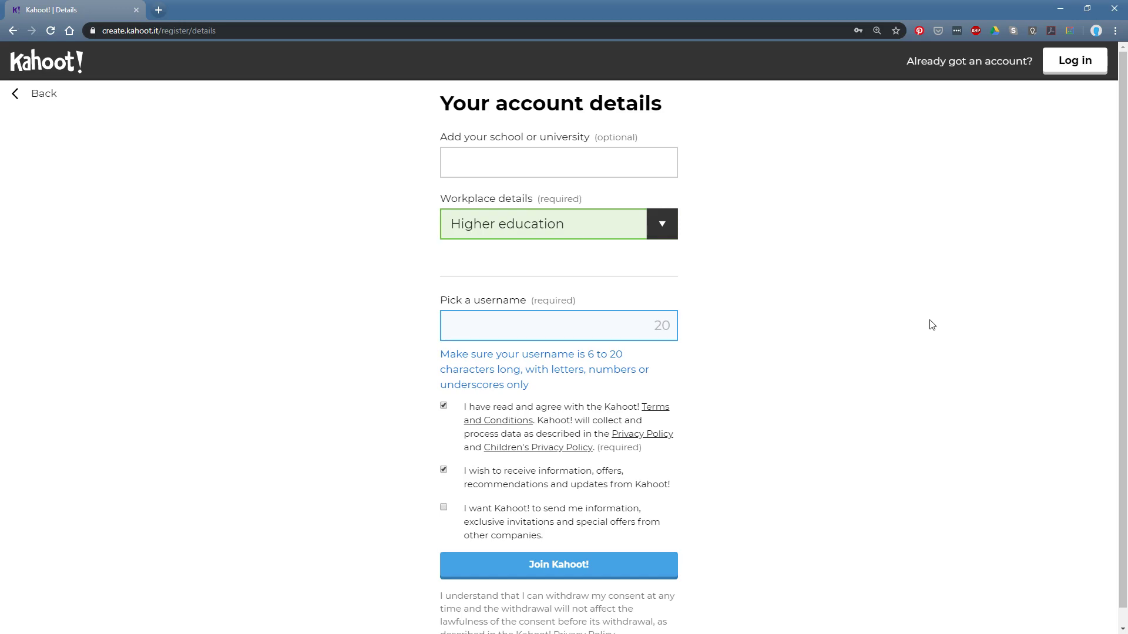
left_click(933, 324)
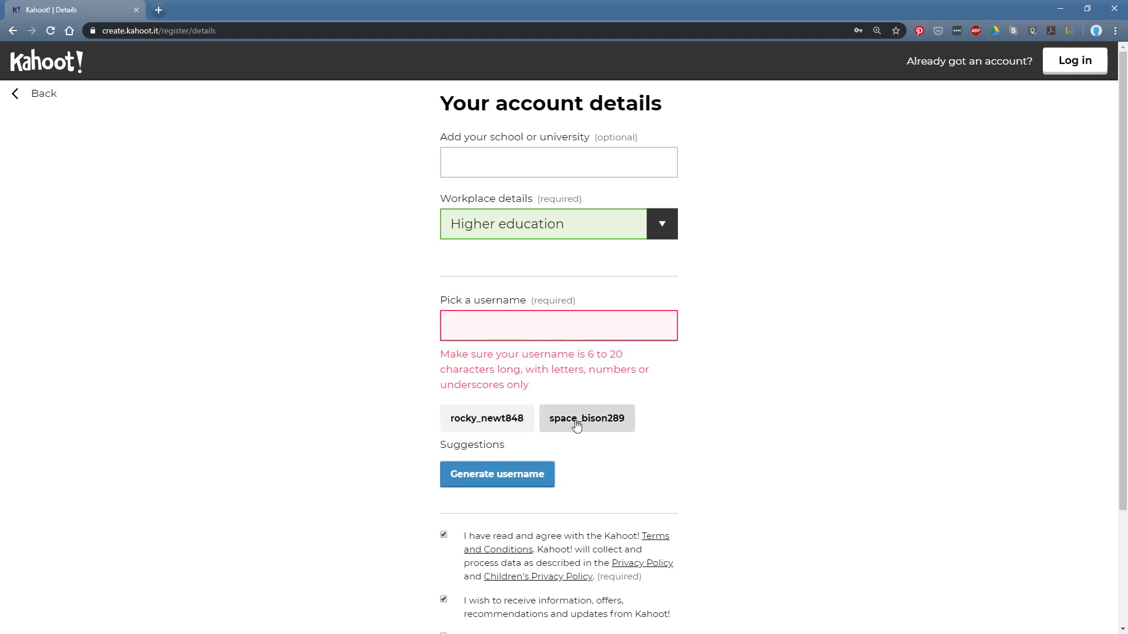
left_click(461, 322)
type("pe")
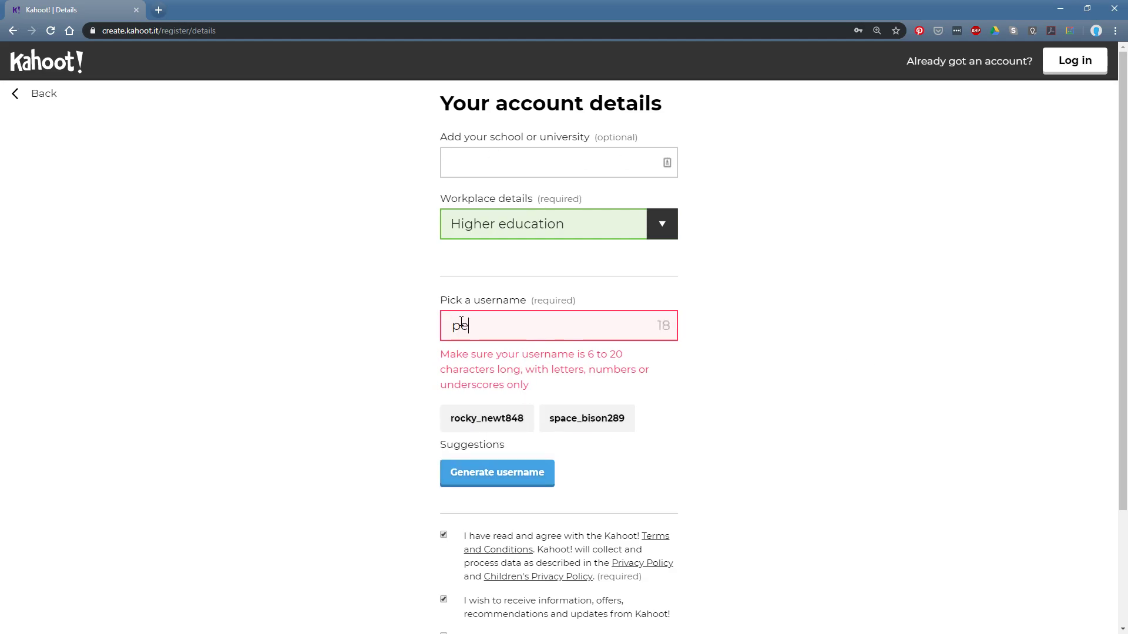
type("gasus_one")
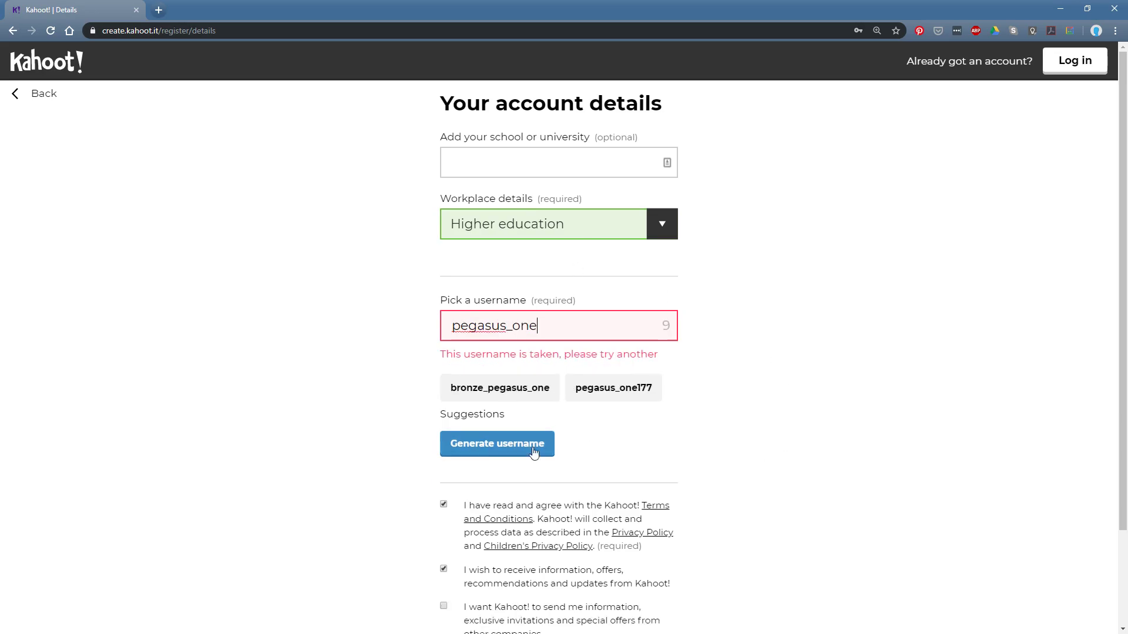
left_click(493, 444)
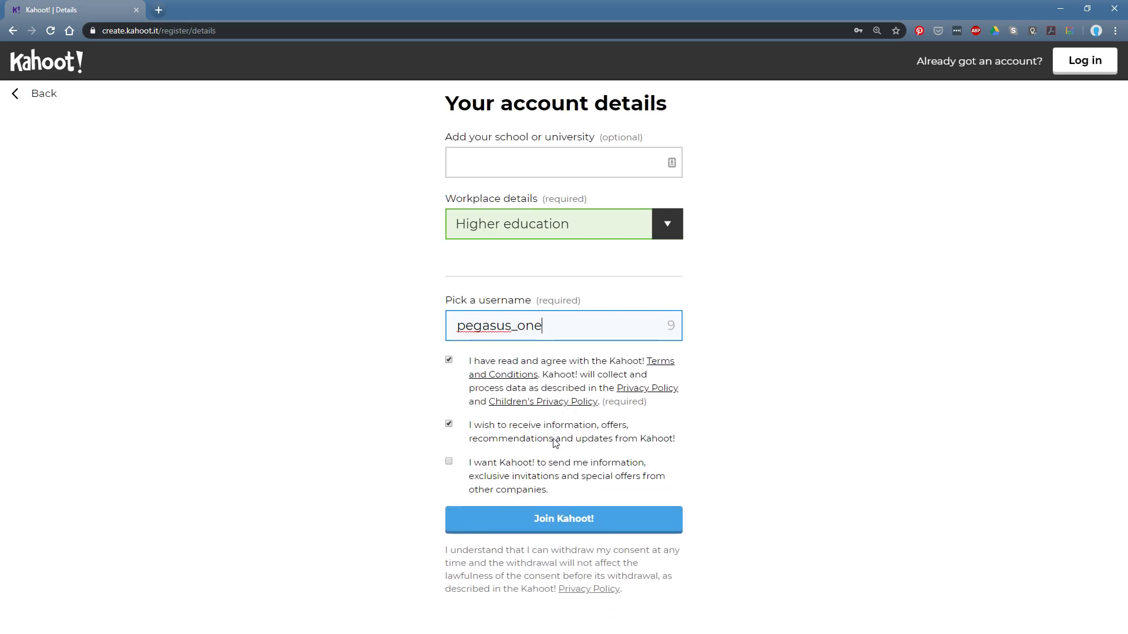
left_click(567, 521)
left_click(620, 527)
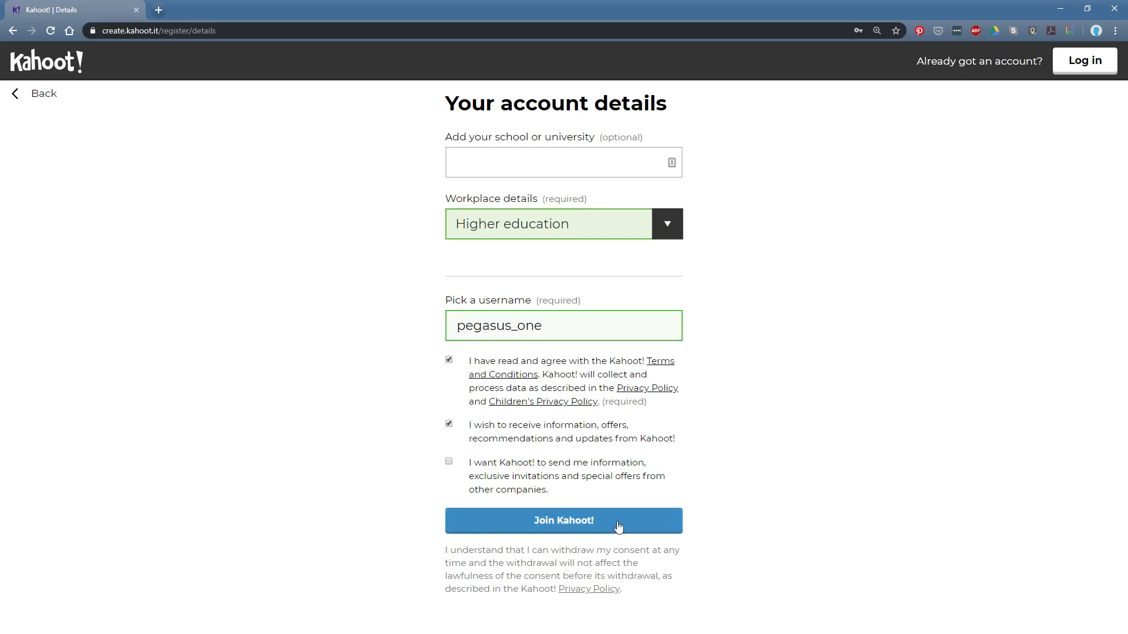
left_click(618, 523)
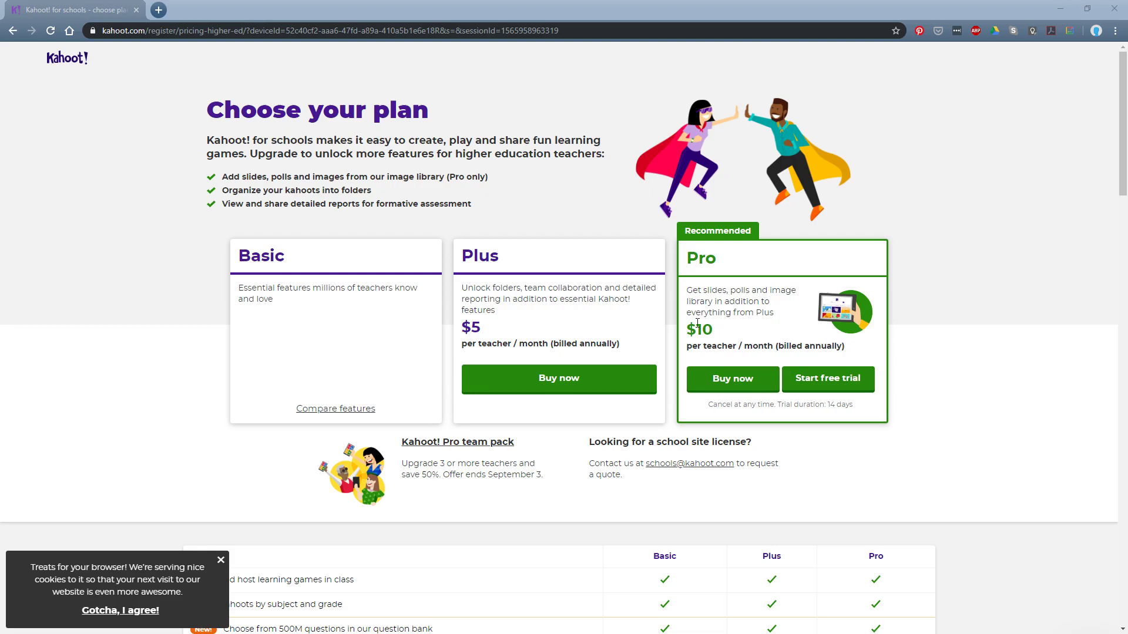
Step: Review the Basic, Plus and Pro plan comparison and continue with the free Basic plan
scroll(1029, 479, "down", 12)
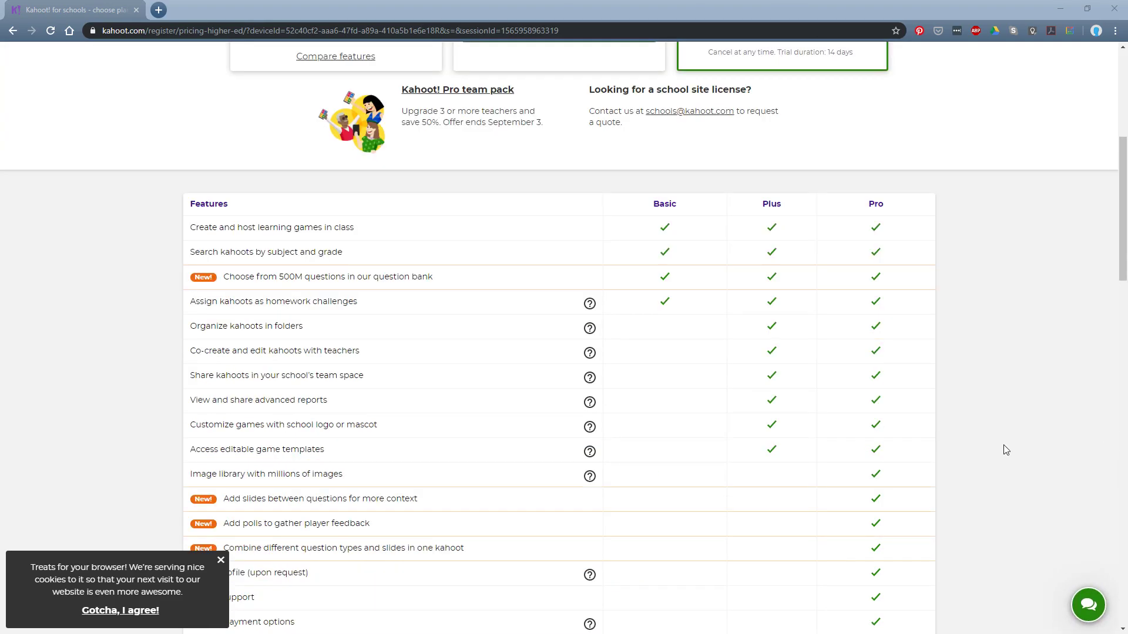
scroll(906, 460, "down", 3)
scroll(908, 456, "up", 4)
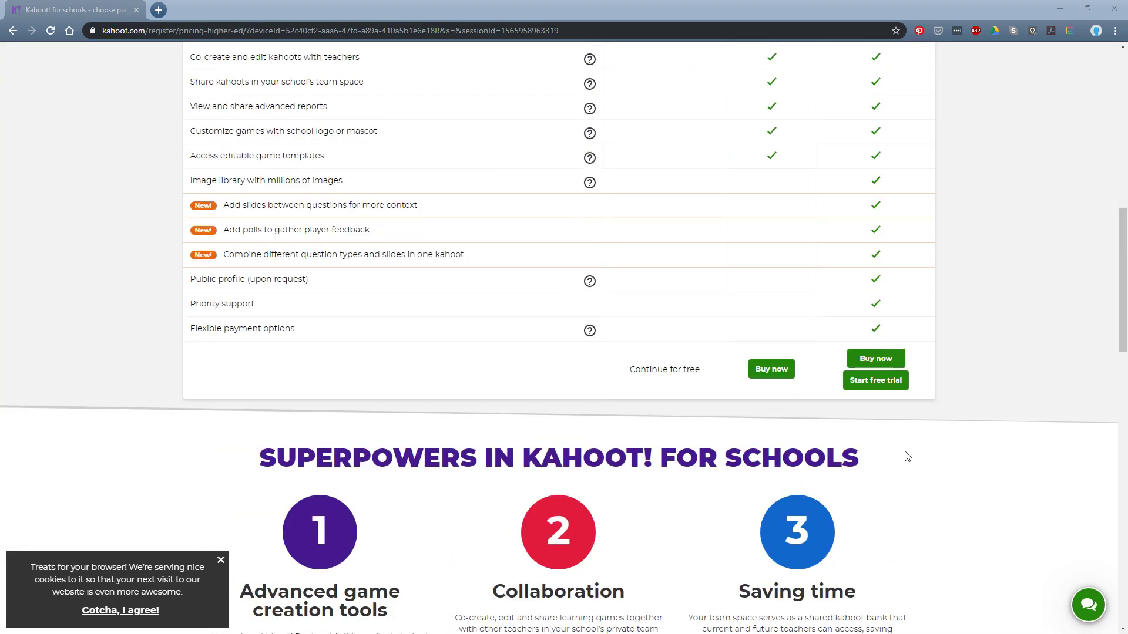
scroll(943, 406, "up", 3)
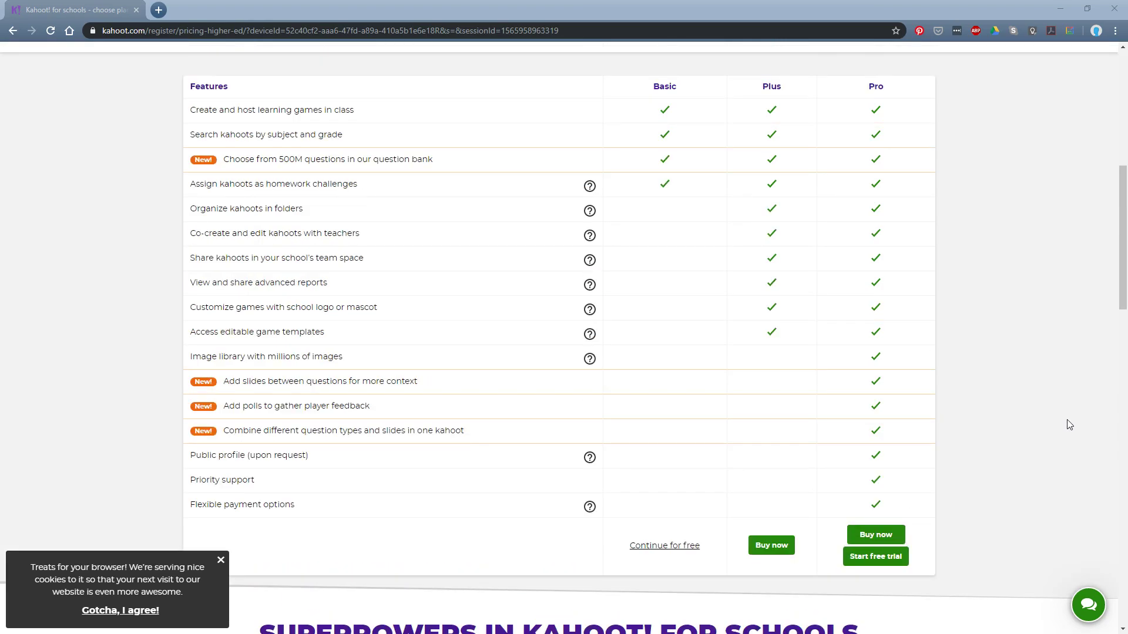
scroll(1039, 429, "up", 2)
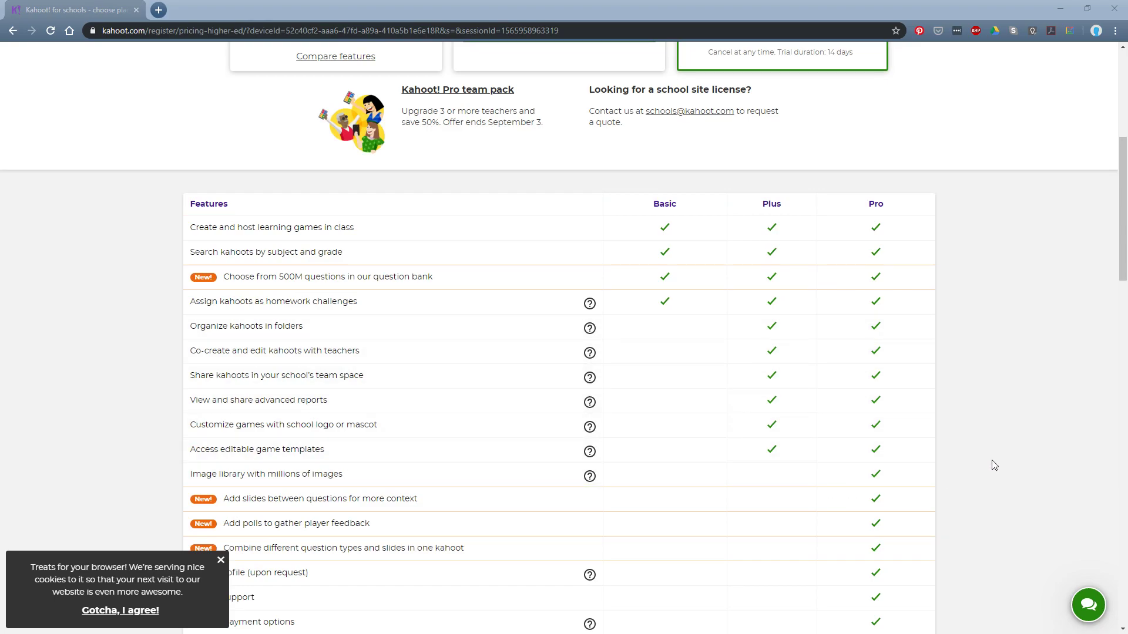
scroll(987, 467, "down", 1)
scroll(985, 468, "down", 1)
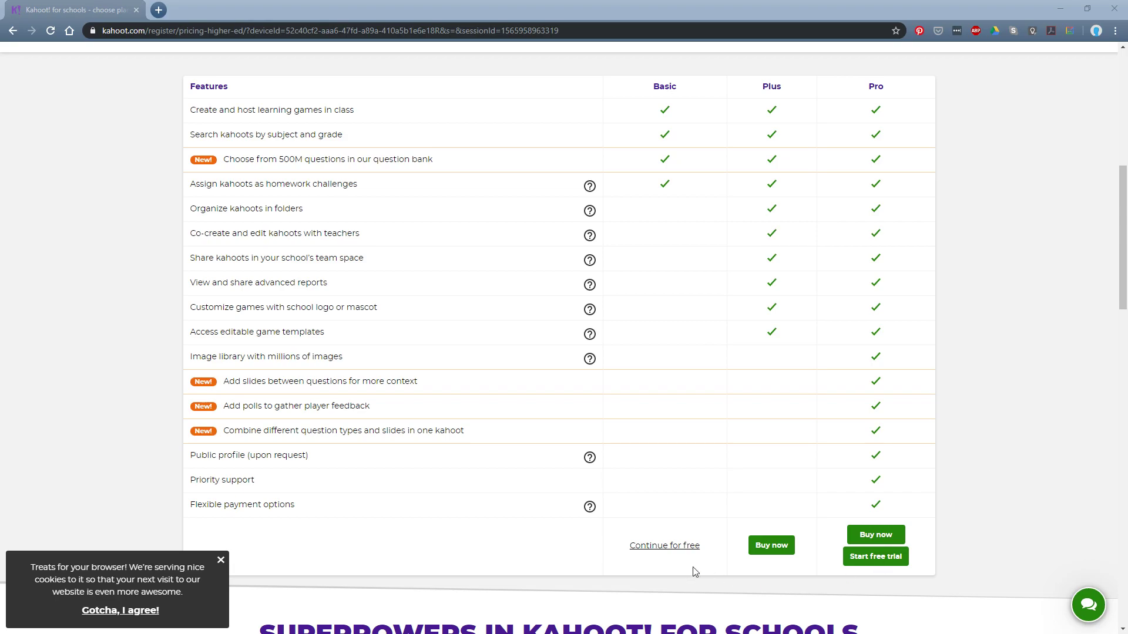
left_click(673, 546)
left_click(674, 547)
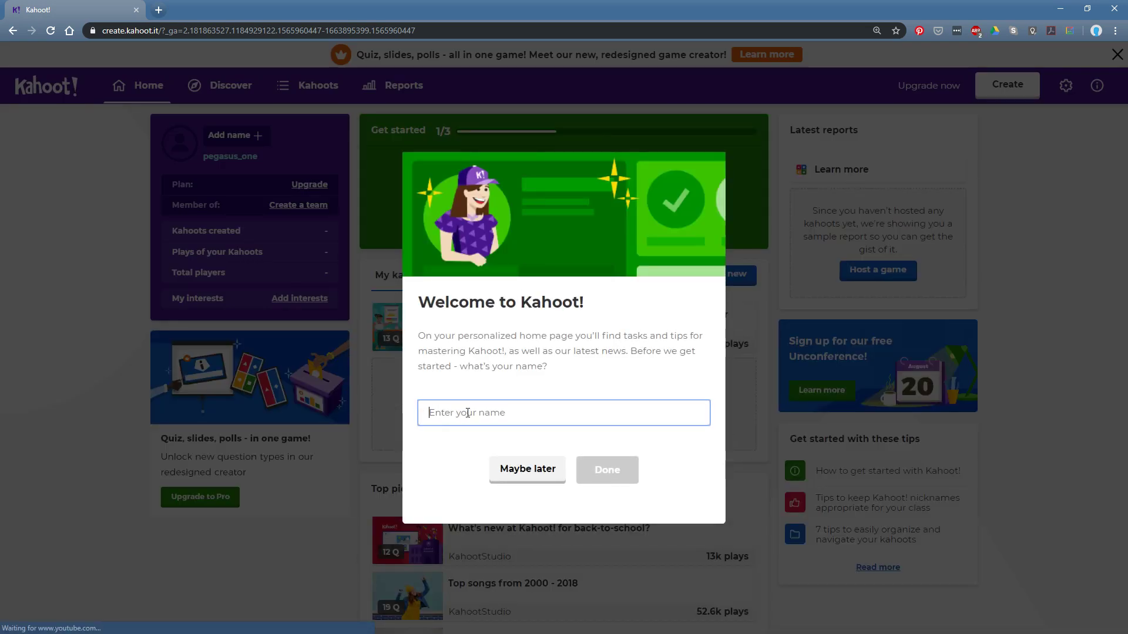
Step: Enter the teacher's first name as the display name and confirm with Done
type("Marco")
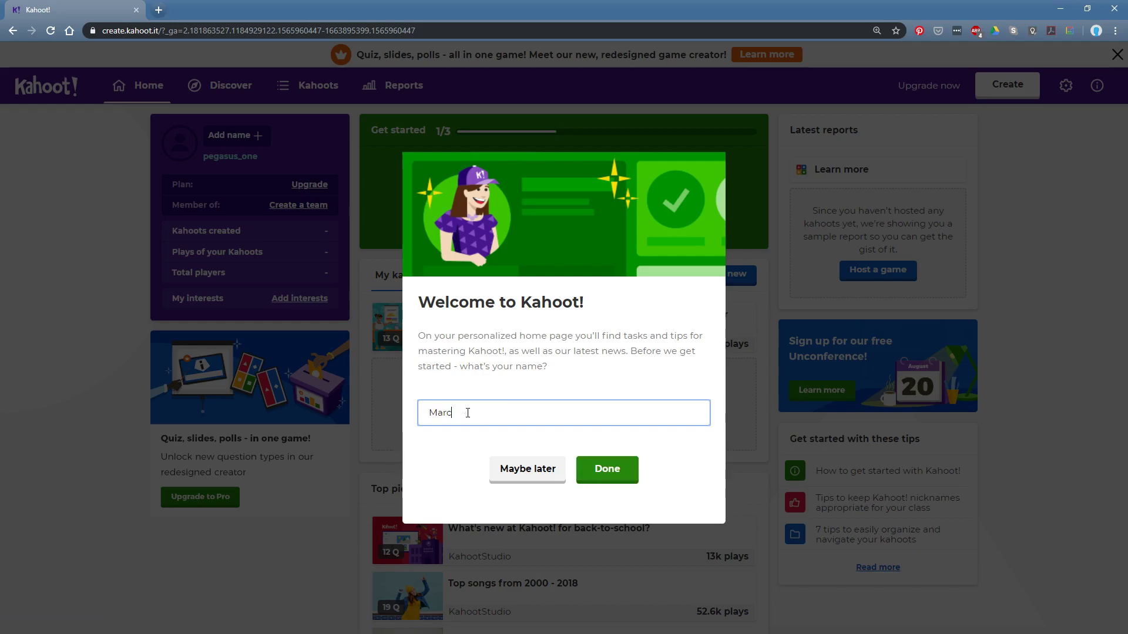
left_click(616, 475)
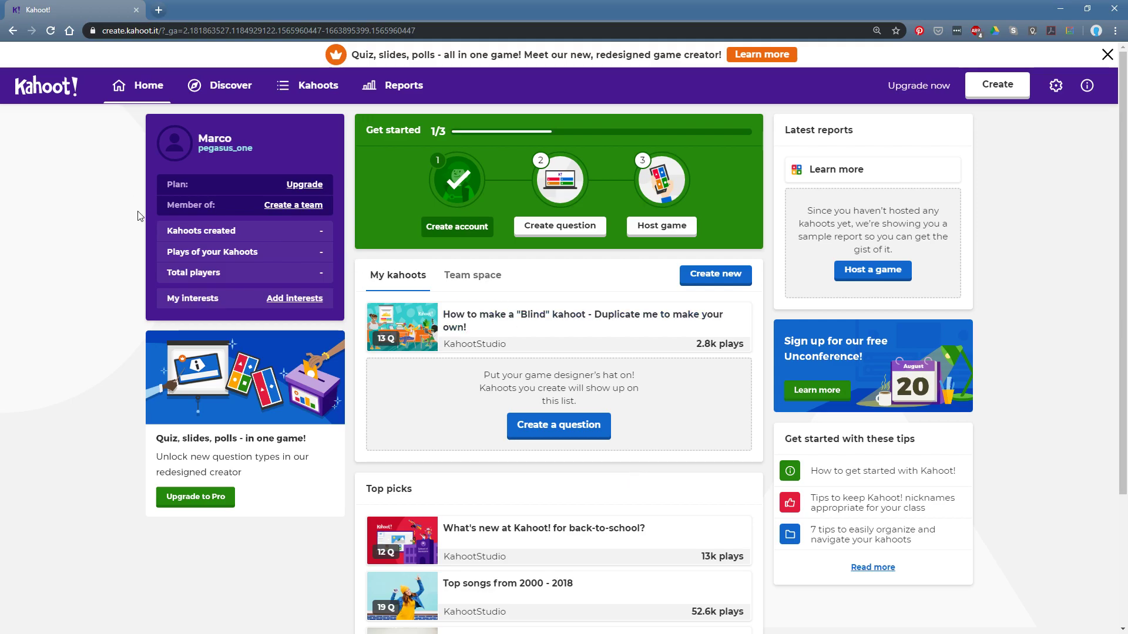
Step: Scroll the home dashboard and open Upgrade to Pro from the left panel
scroll(139, 235, "down", 3)
scroll(135, 255, "up", 3)
scroll(715, 372, "down", 3)
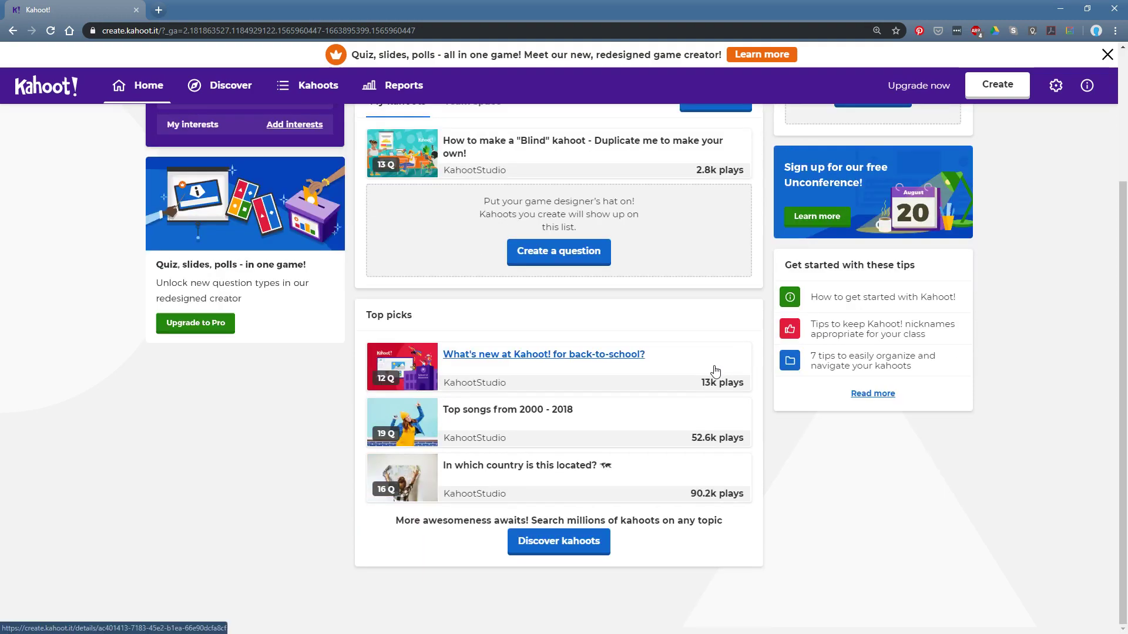
left_click(223, 323)
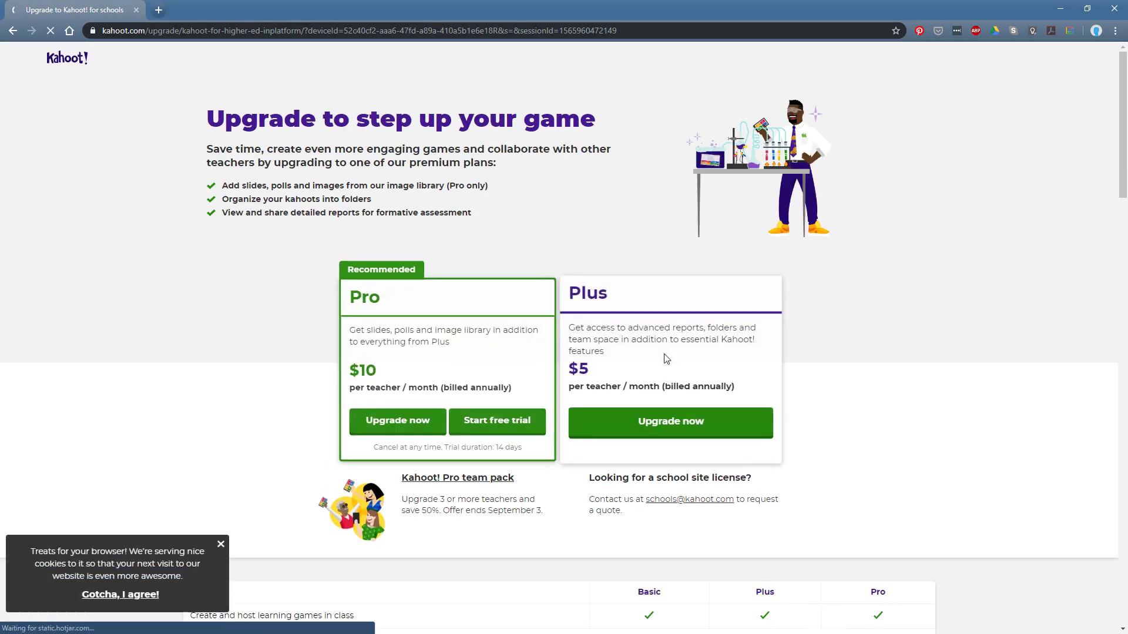
Step: Scroll through the Pro ($10) and Plus ($5) offers and the Basic/Plus/Pro feature comparison
scroll(433, 441, "down", 6)
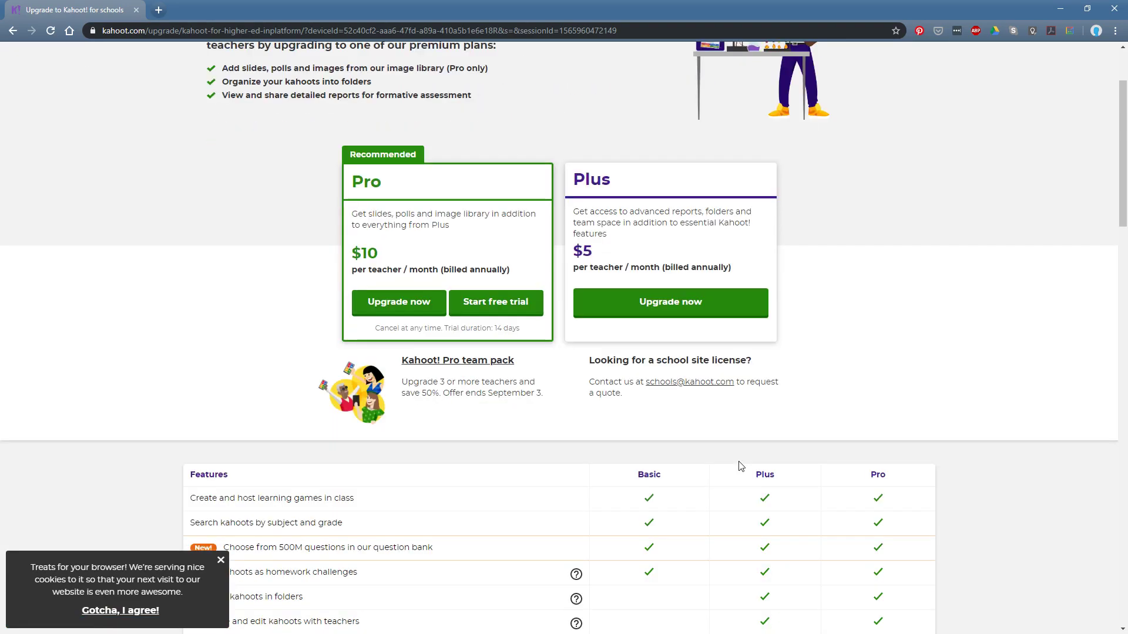
scroll(463, 387, "up", 6)
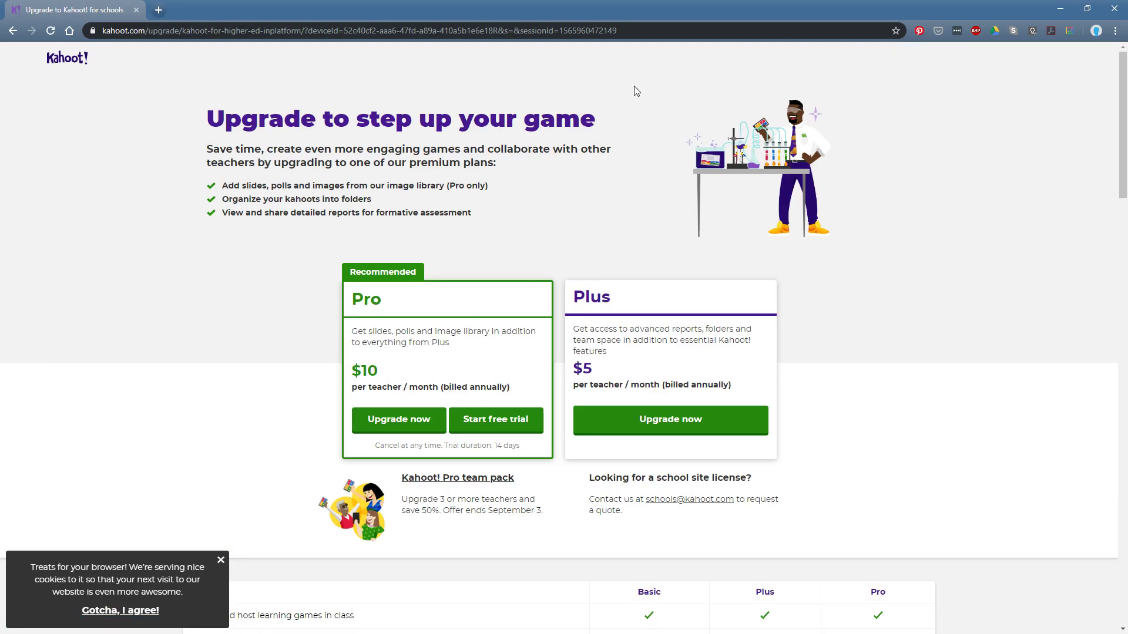
scroll(679, 303, "down", 1)
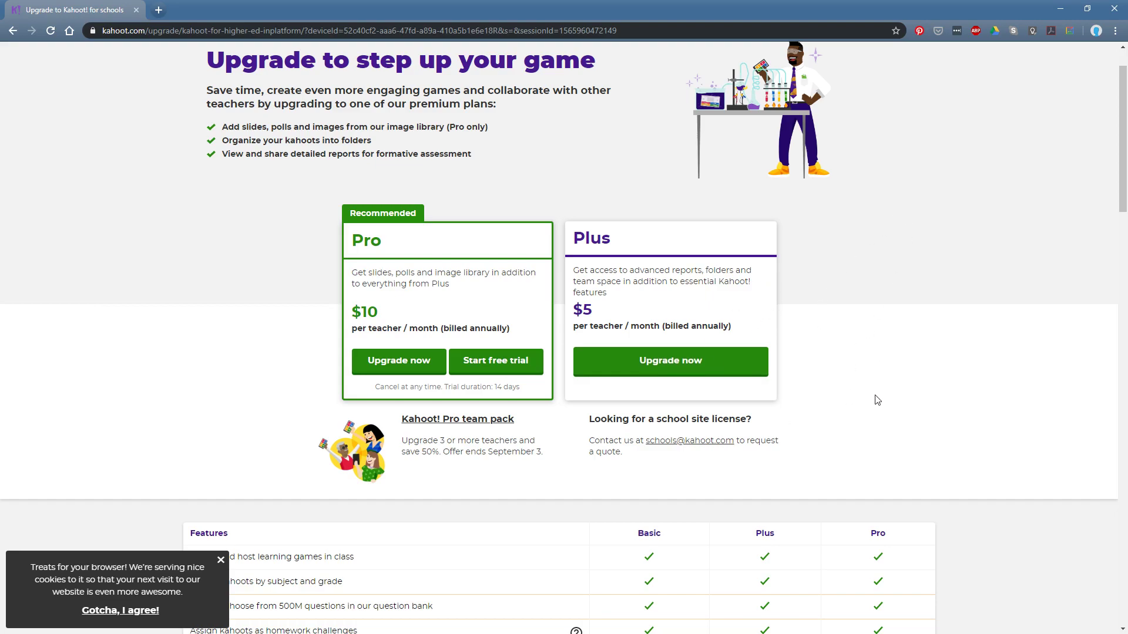
scroll(958, 400, "down", 7)
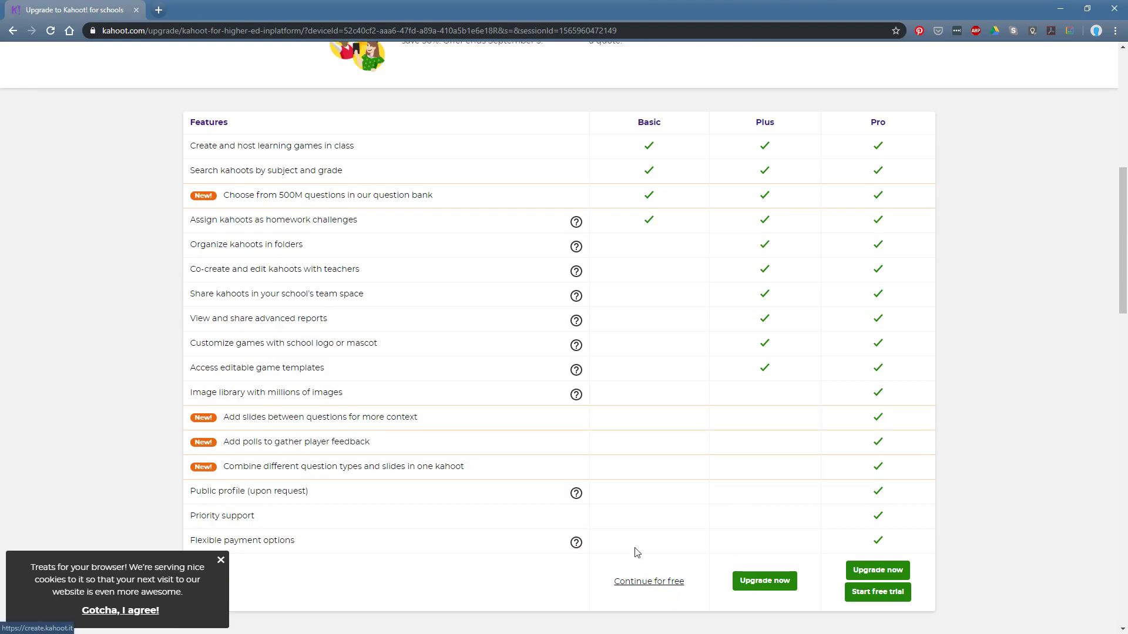
scroll(635, 548, "up", 8)
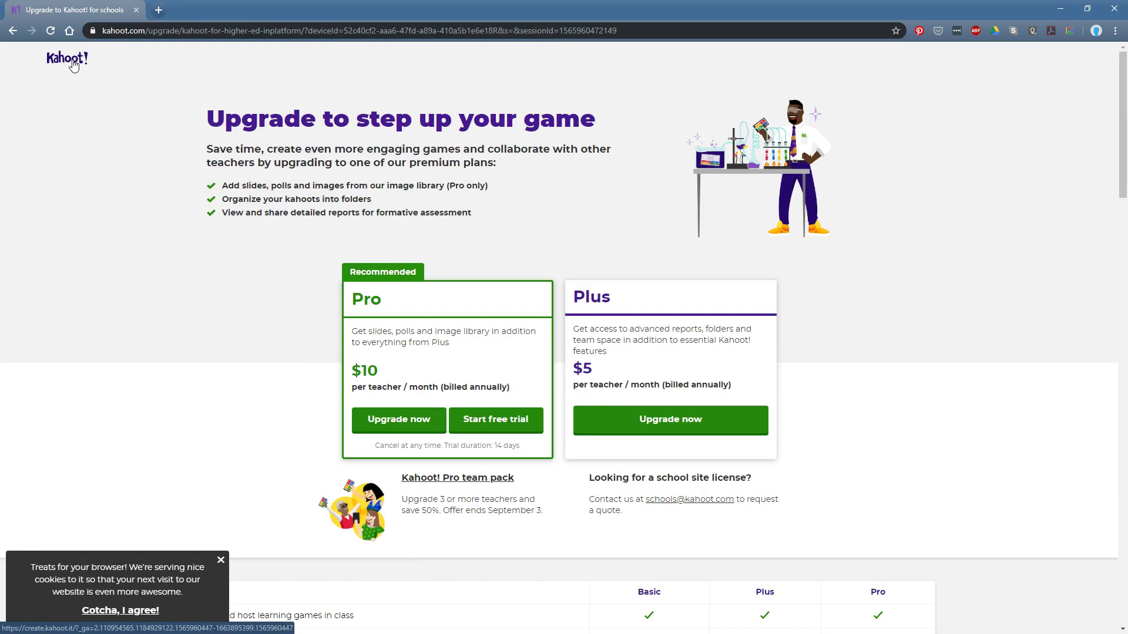